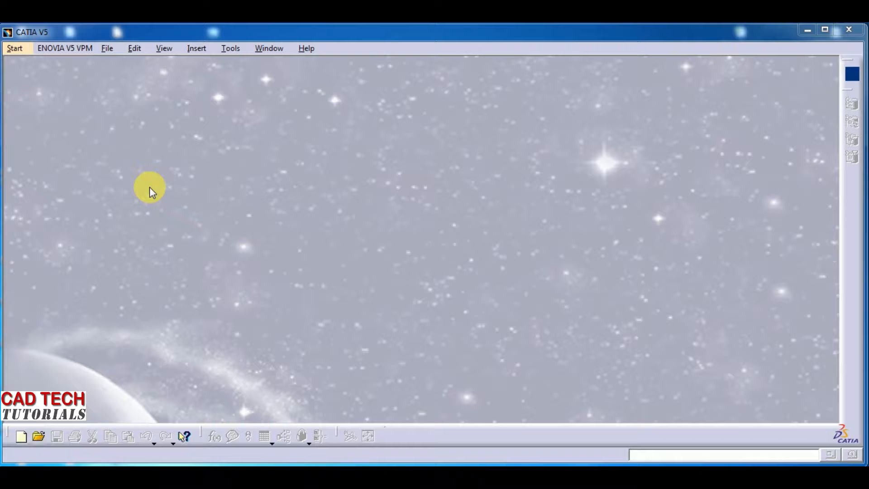
click(18, 49)
mouse_move(35, 83)
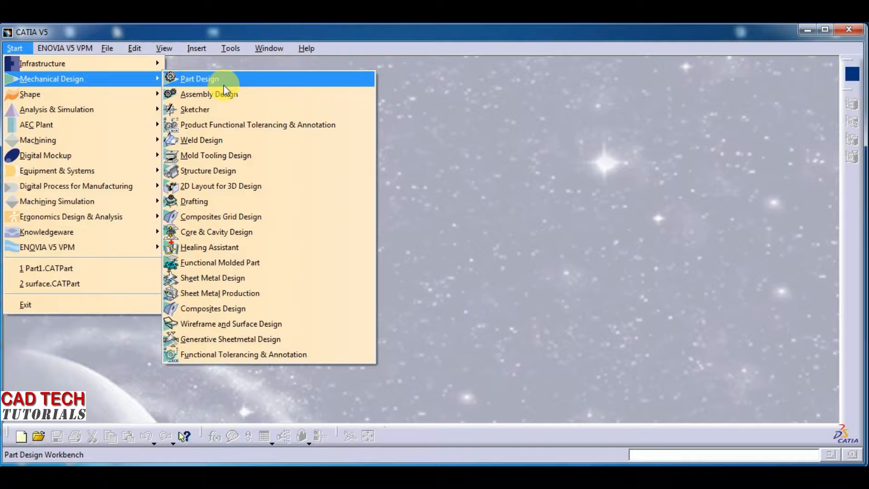
click(420, 75)
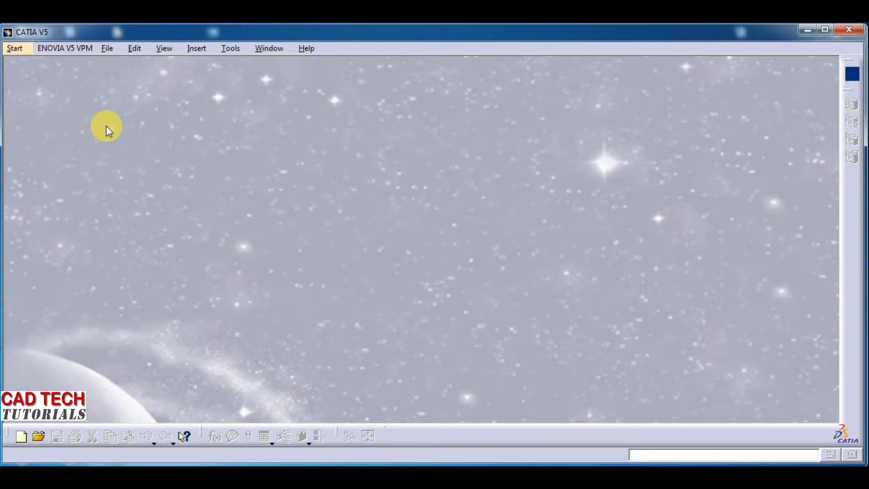
Step: Open the existing part file Part1.CATPart
click(109, 48)
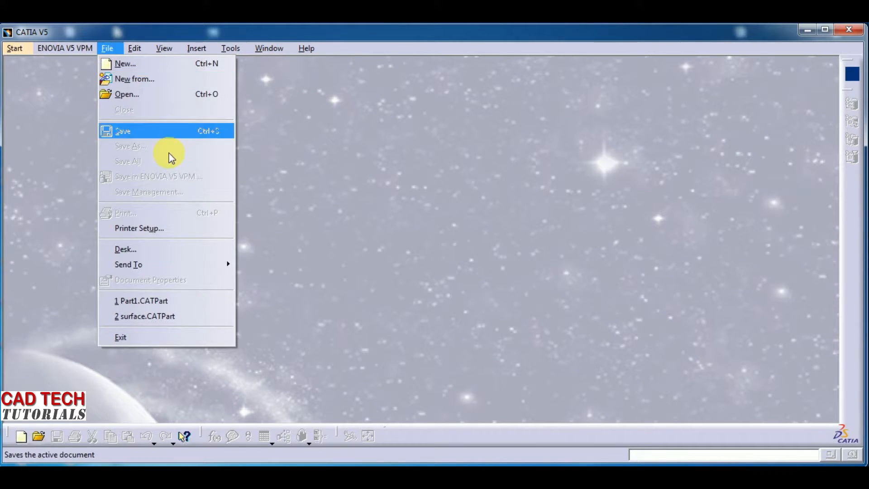
click(132, 96)
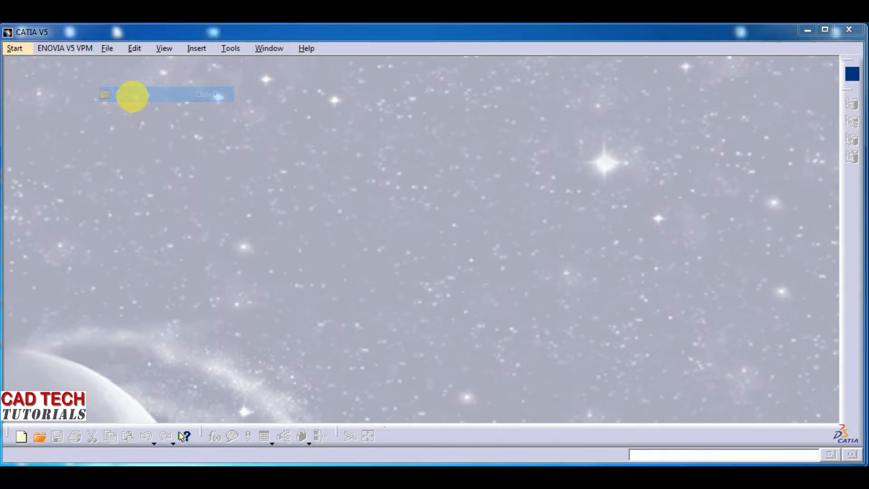
double_click(754, 181)
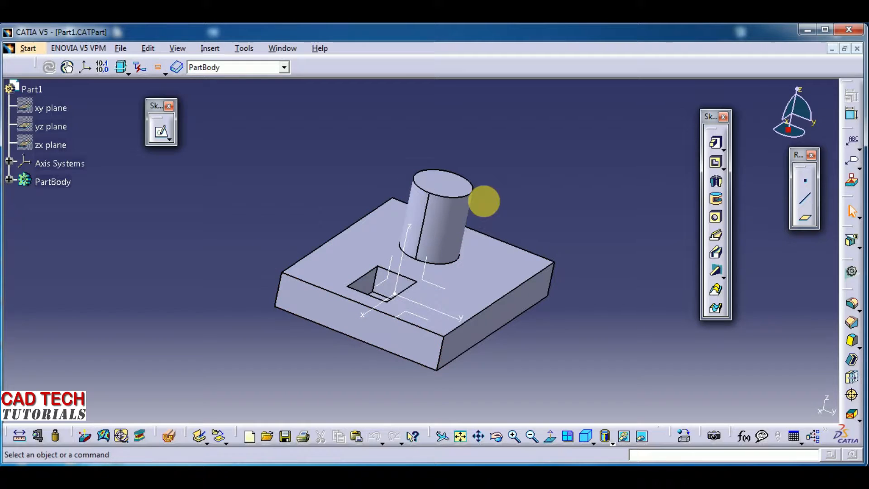
Step: Examine the plate with its cylinder and rectangular pocket in isometric view, at different zoom levels and from several angles
middle_drag(515, 215, 519, 194)
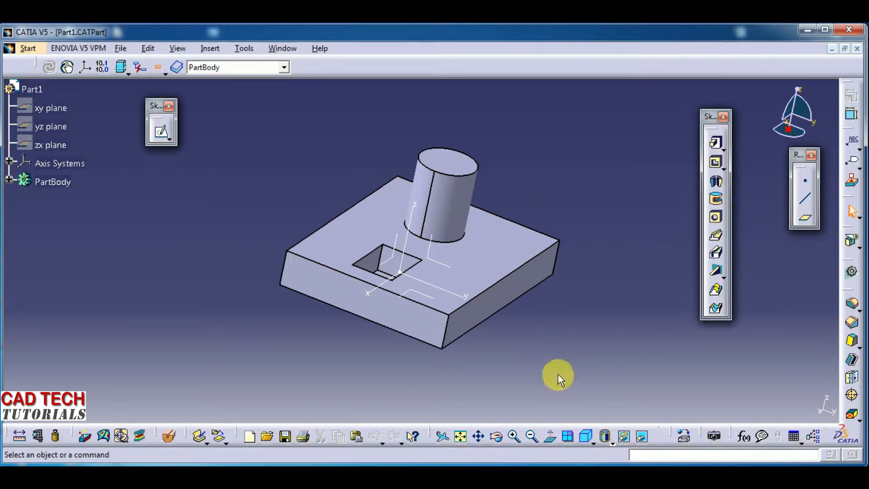
click(587, 437)
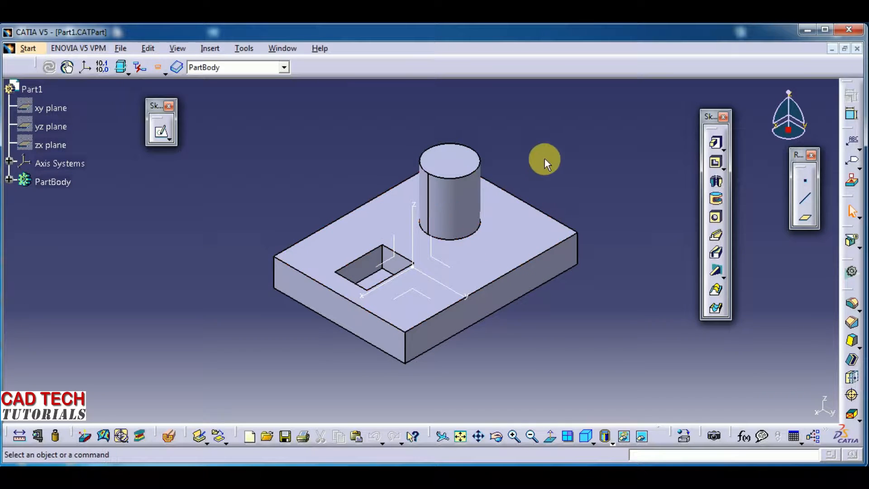
middle_drag(566, 313, 569, 350)
click(566, 314)
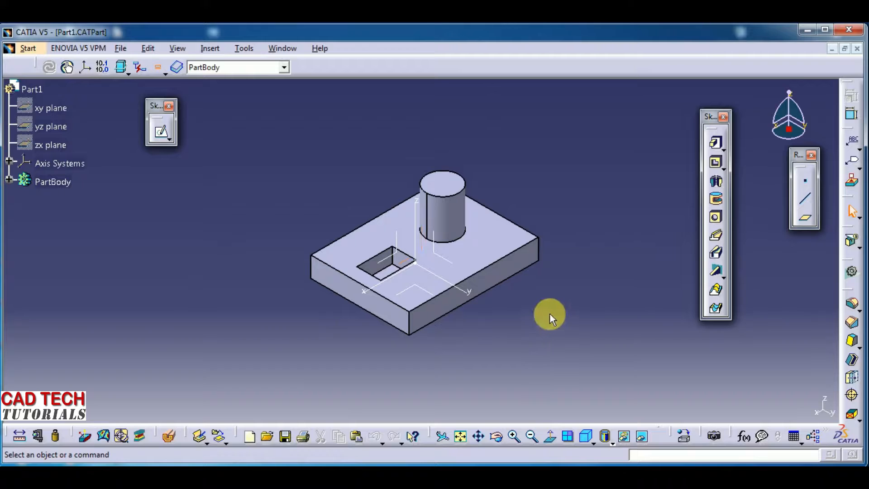
middle_drag(549, 307, 550, 313)
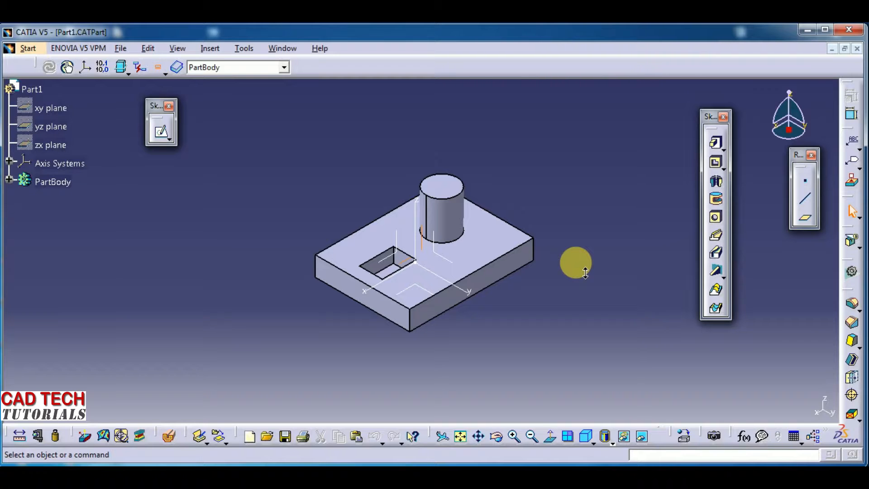
ctrl+middle_drag(585, 273, 587, 206)
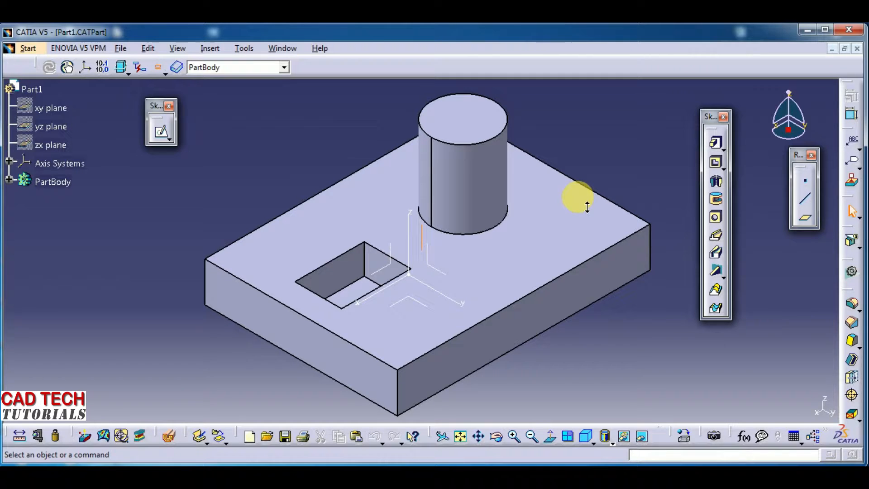
ctrl+middle_drag(587, 206, 577, 320)
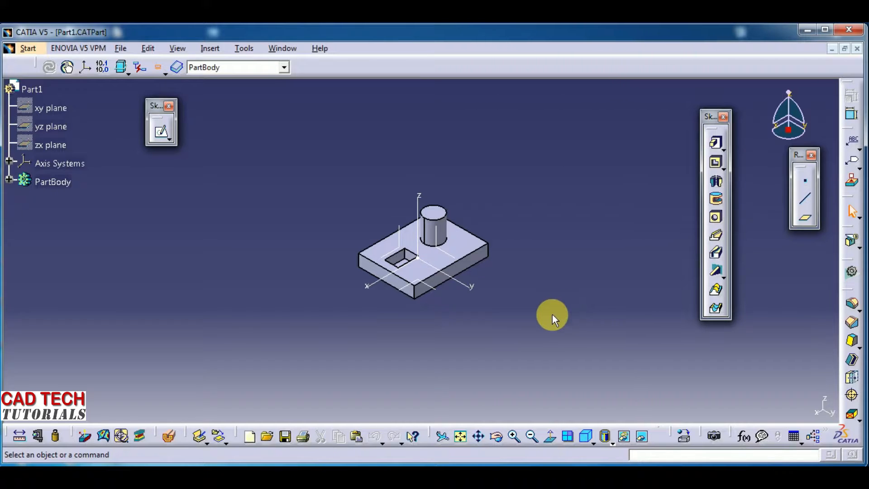
middle_drag(536, 294, 432, 372)
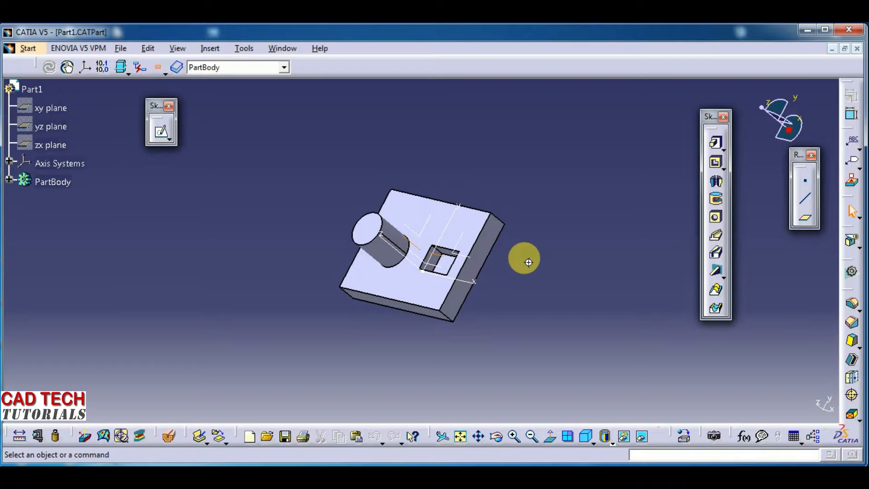
middle_drag(529, 262, 345, 233)
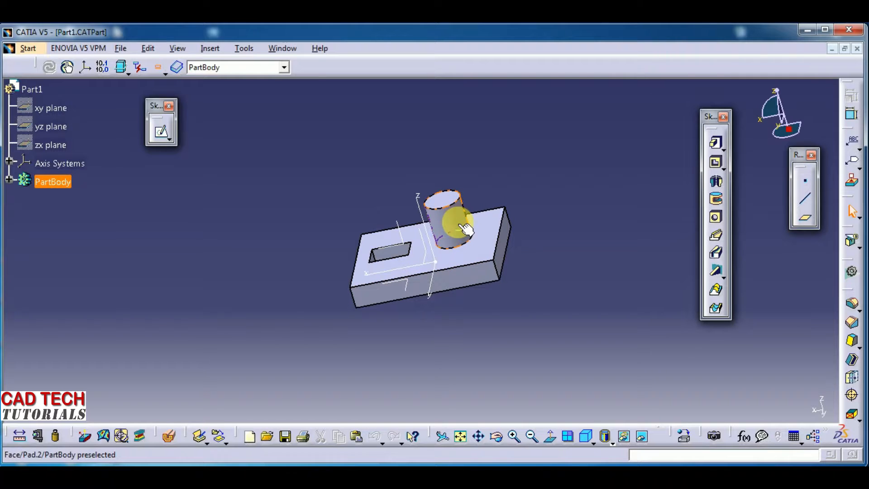
Step: Select the cylinder's side face, inspect it from other angles and at closer range, and clear the selection
click(492, 348)
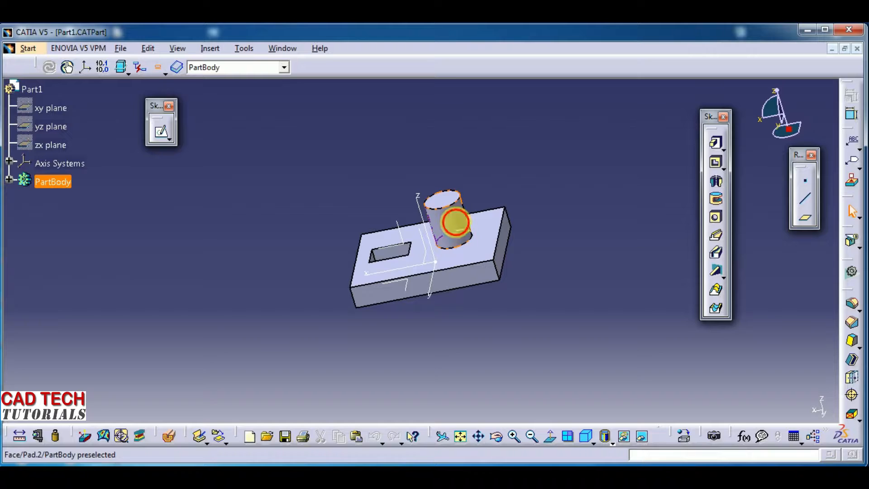
click(457, 216)
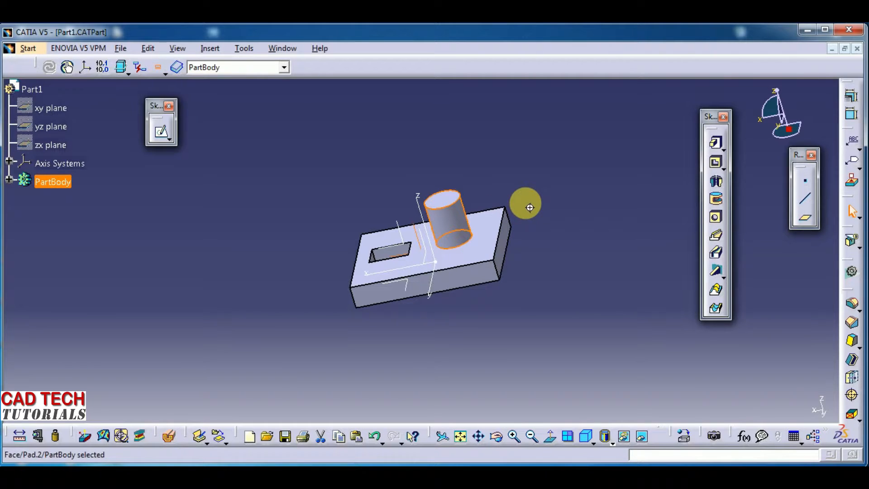
middle_drag(530, 208, 452, 325)
middle_drag(412, 138, 321, 218)
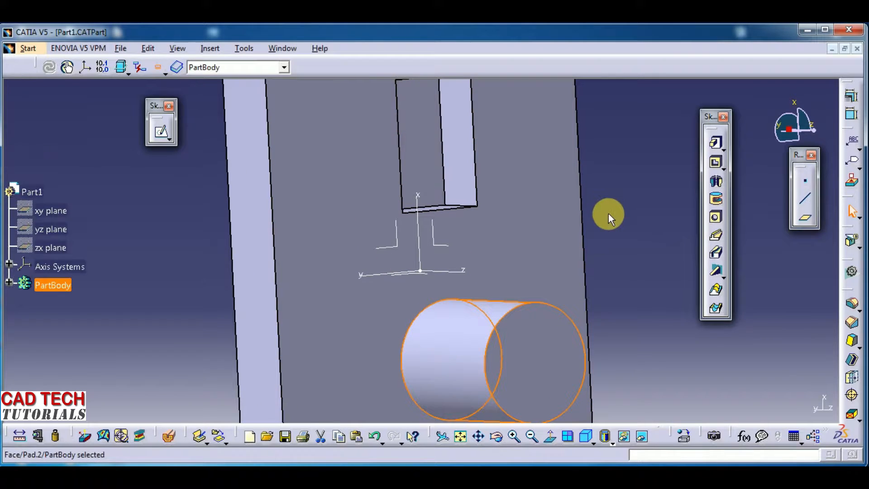
middle_drag(610, 201, 609, 298)
click(571, 200)
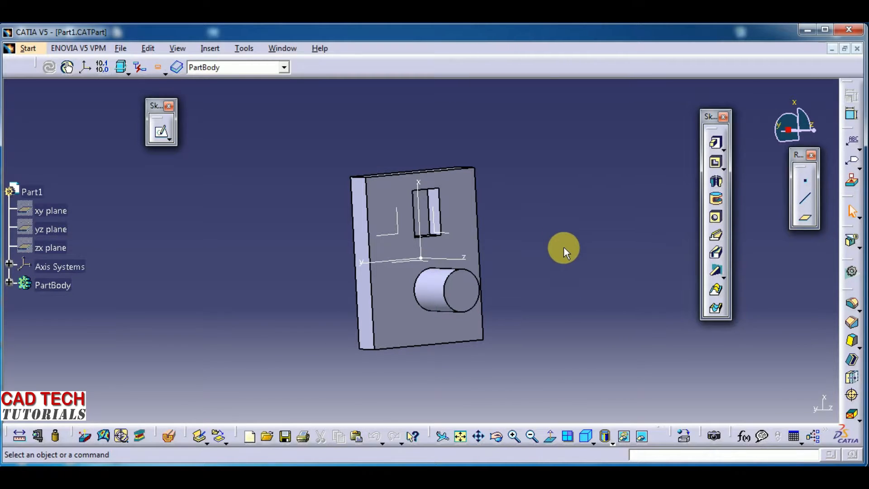
Step: Inspect the whole part from tilted angles and in isometric view, shifting, zooming and rotating it
middle_drag(564, 248, 564, 248)
middle_drag(568, 252, 543, 181)
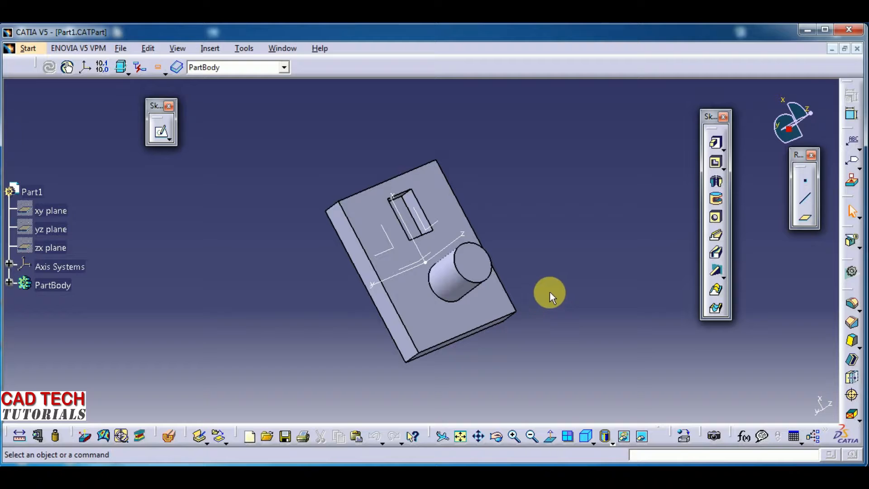
middle_drag(563, 267, 561, 229)
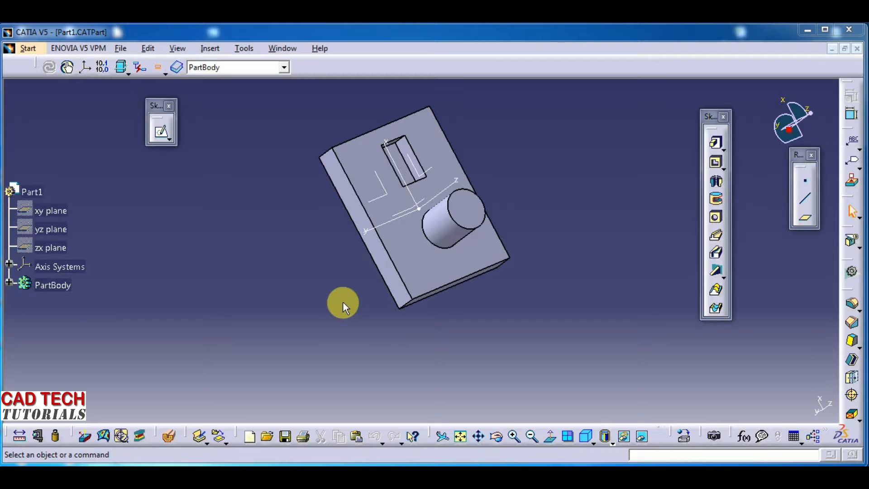
middle_drag(343, 292, 430, 334)
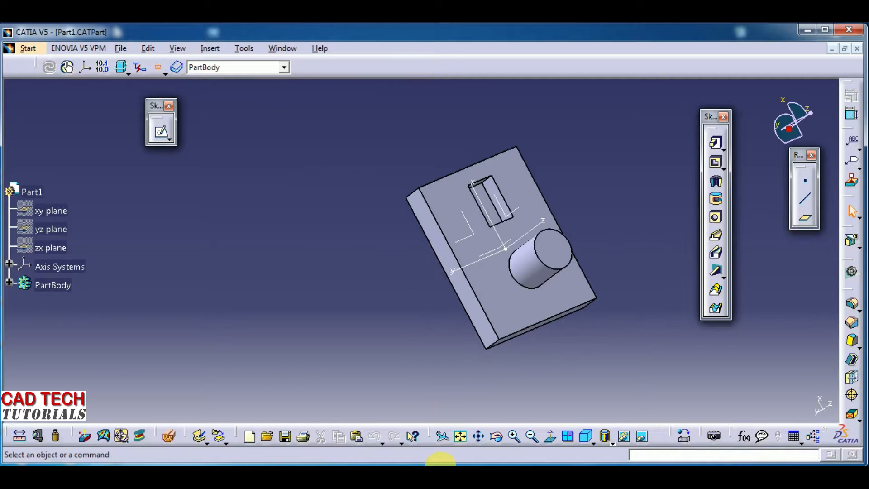
click(589, 436)
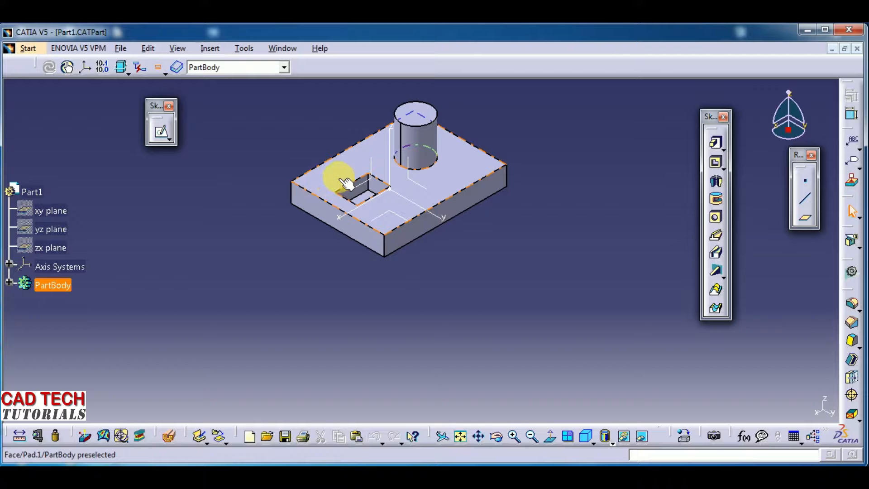
mouse_move(346, 184)
middle_down()
mouse_move(382, 276)
mouse_move(466, 245)
mouse_move(481, 316)
mouse_move(161, 190)
mouse_move(293, 313)
mouse_move(475, 206)
mouse_move(455, 291)
mouse_move(386, 226)
middle_up()
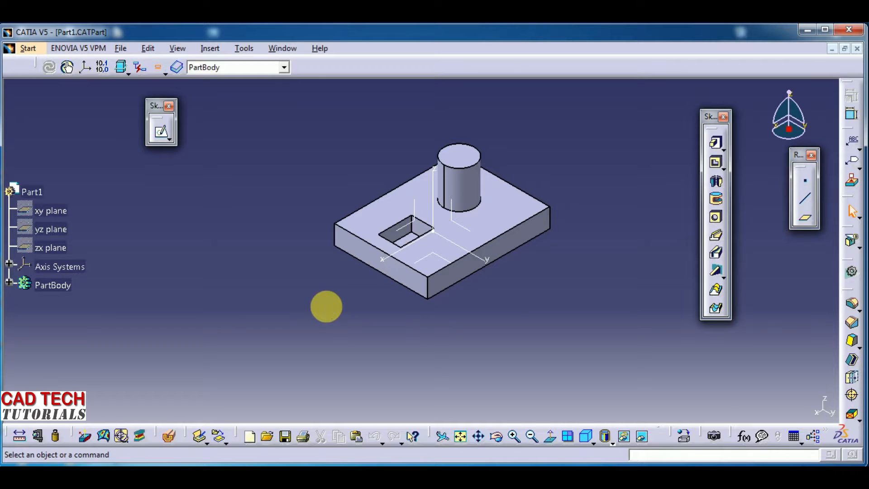
click(326, 307)
middle_drag(335, 316, 368, 339)
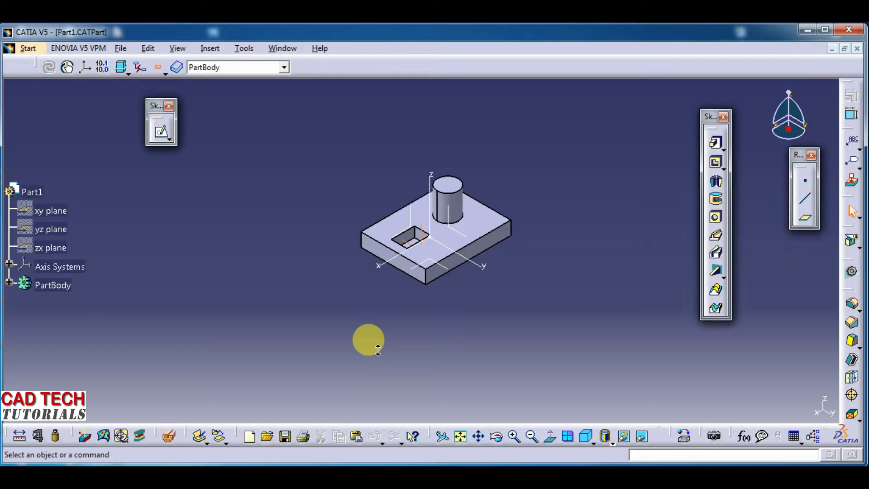
middle_drag(378, 349, 531, 237)
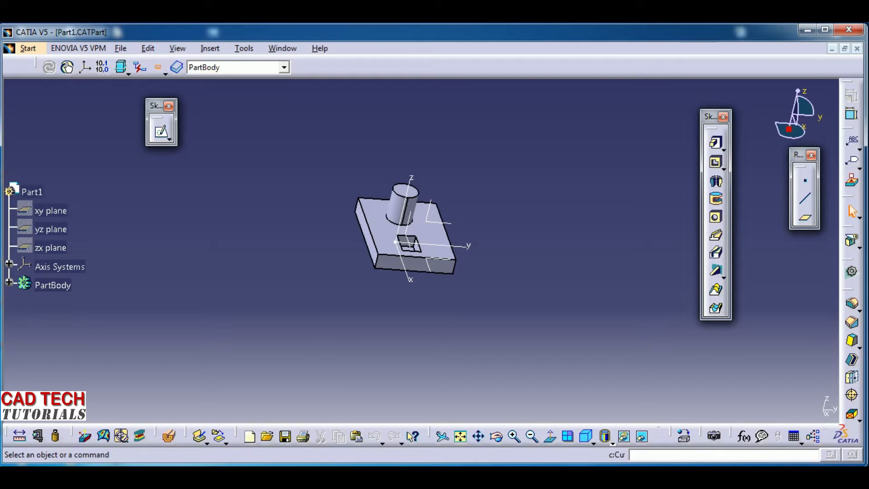
Step: Close the open part and create a new Part Design part named Part1
click(857, 49)
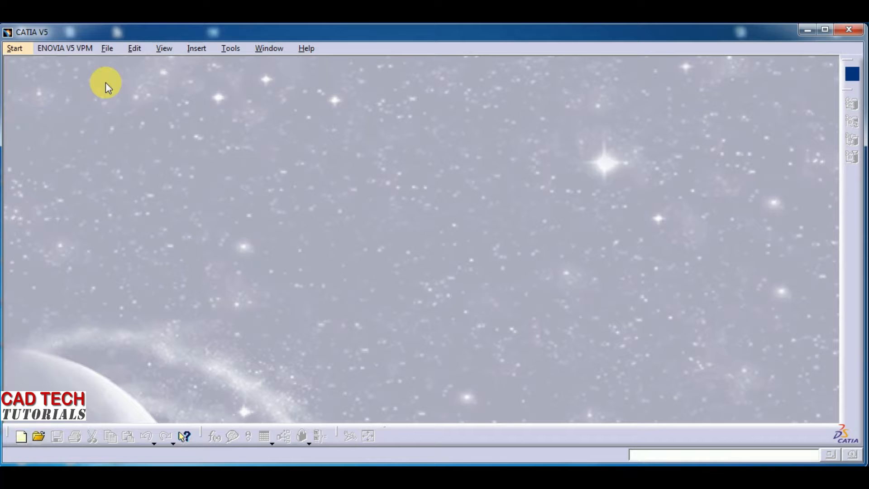
click(14, 49)
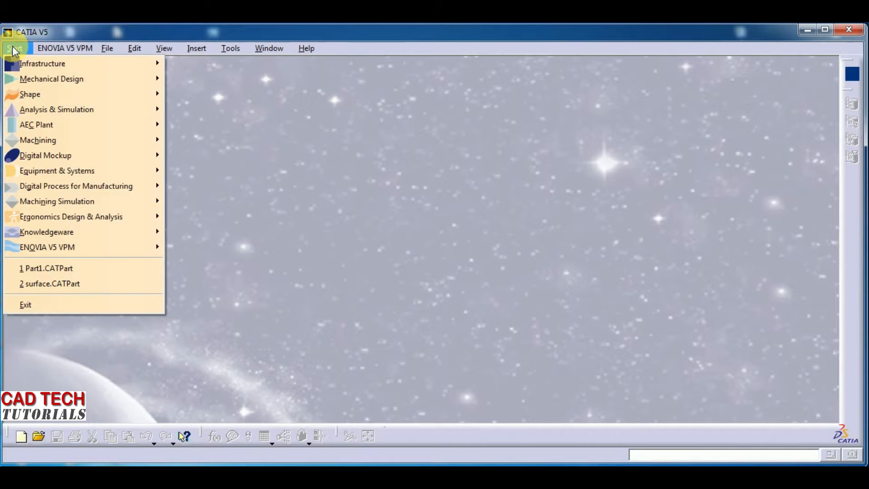
mouse_move(45, 80)
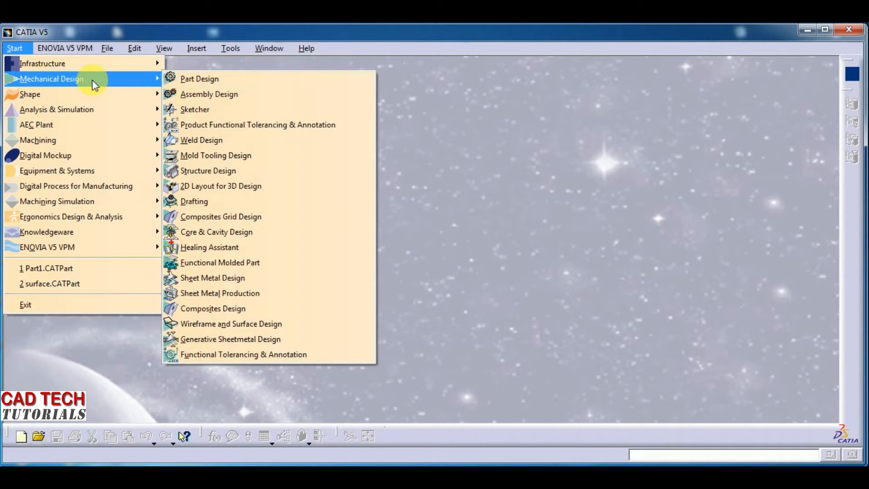
click(187, 80)
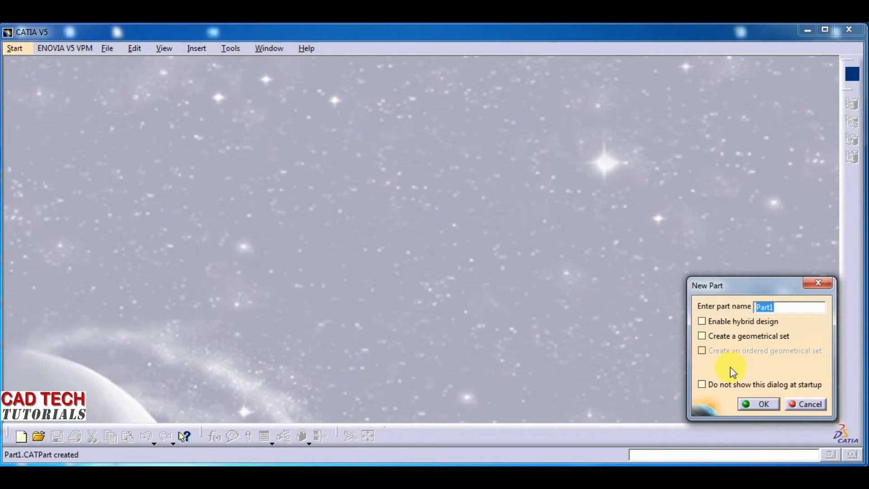
click(763, 402)
Step: Start a new sketch on the yz plane
click(447, 227)
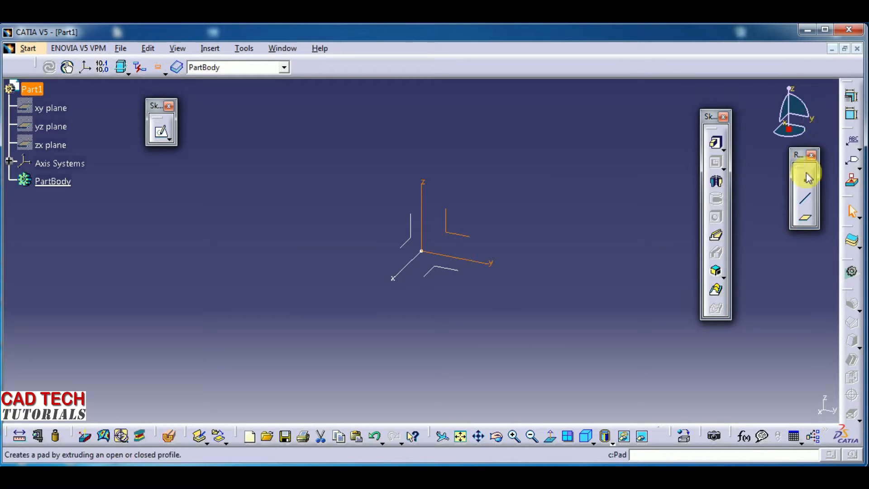
click(163, 137)
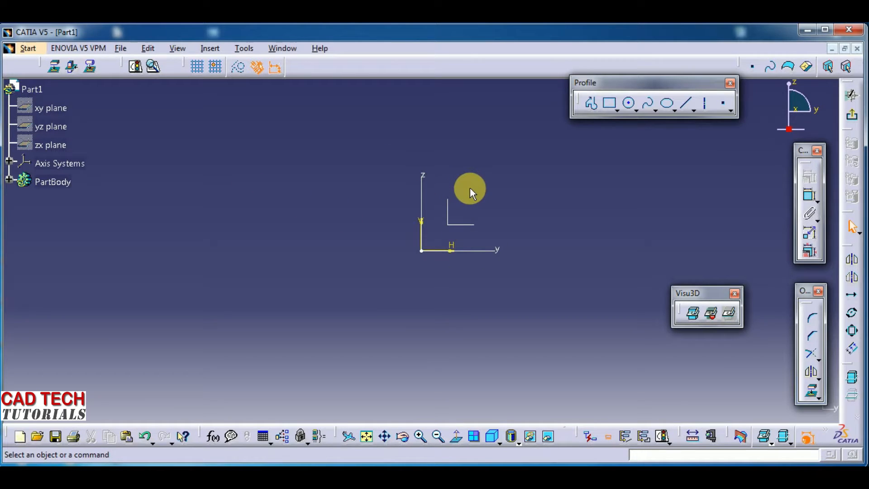
middle_drag(470, 194, 439, 192)
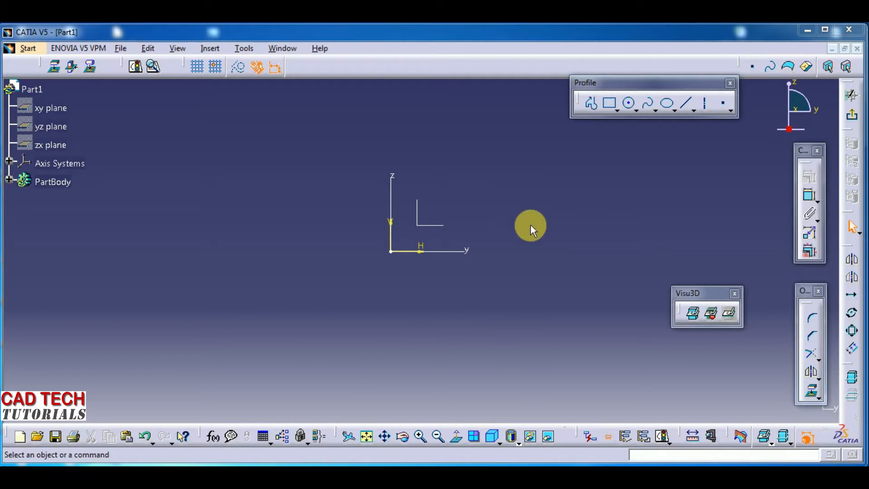
Step: Place the floating Profile tools above the sketch axes and the Constraint tools, oriented vertically, beside the axes
drag(607, 82, 506, 185)
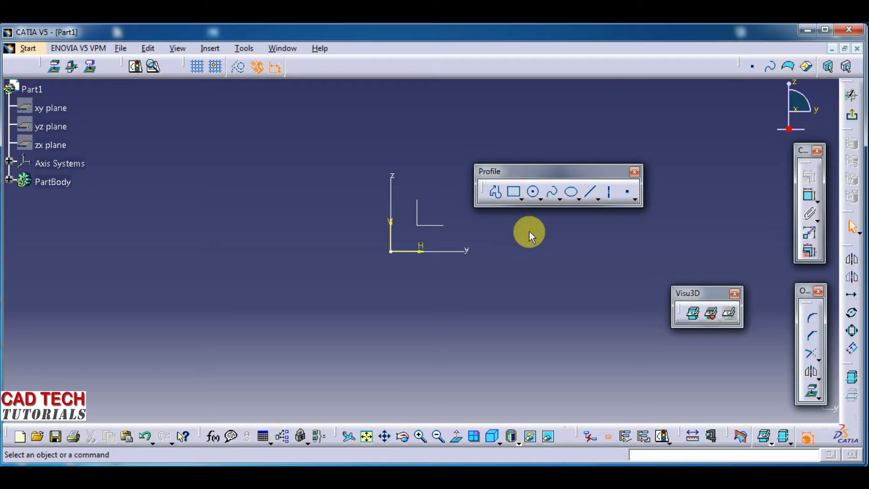
drag(524, 170, 374, 118)
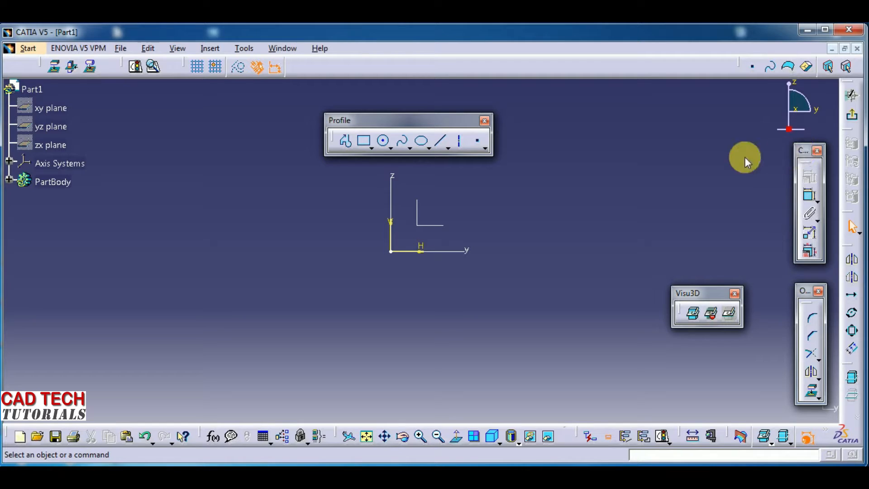
drag(585, 166, 571, 168)
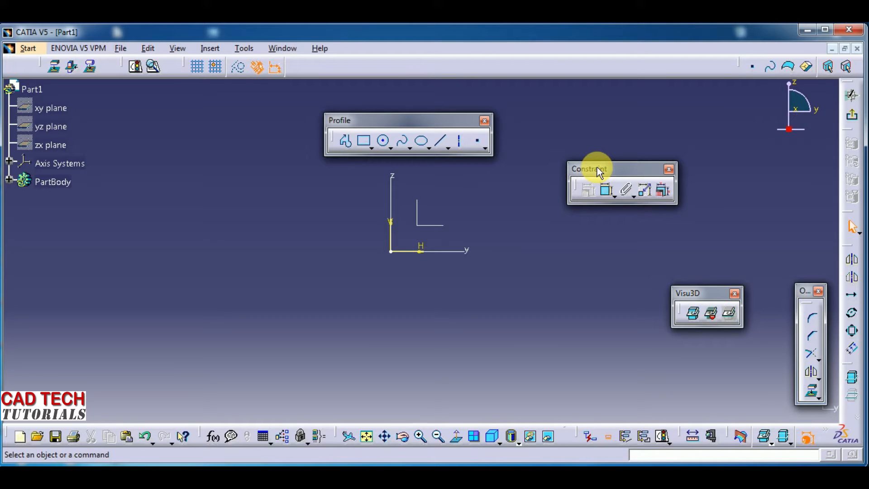
shift+drag(597, 179, 584, 183)
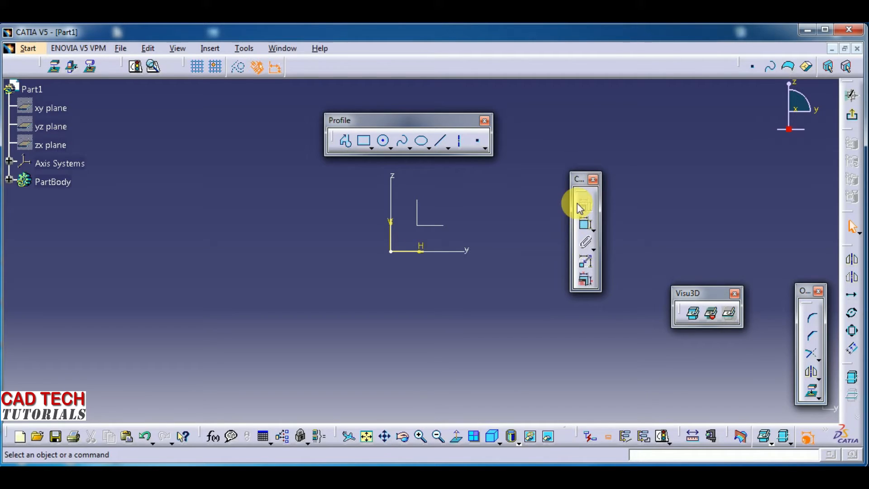
Step: Orient the floating Constraint tools horizontally beside the Profile tools and place the Operation tools horizontally beneath them
double_click(578, 180)
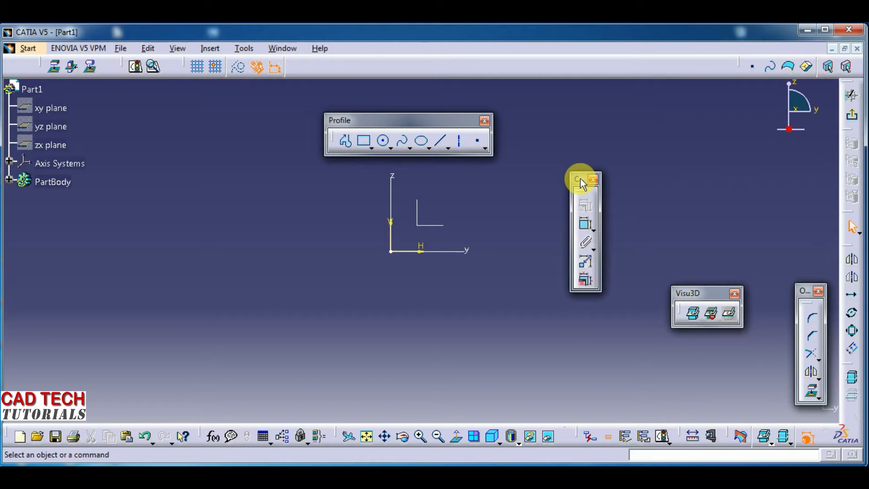
shift+drag(580, 178, 579, 148)
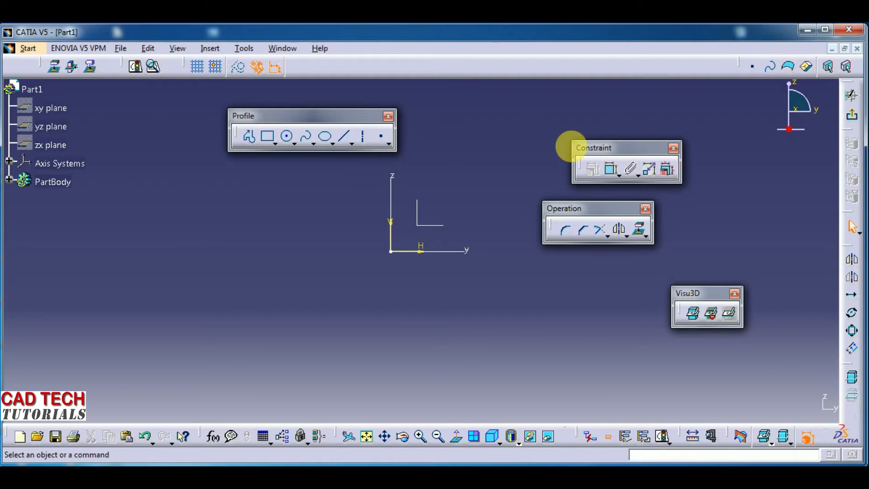
drag(586, 147, 512, 107)
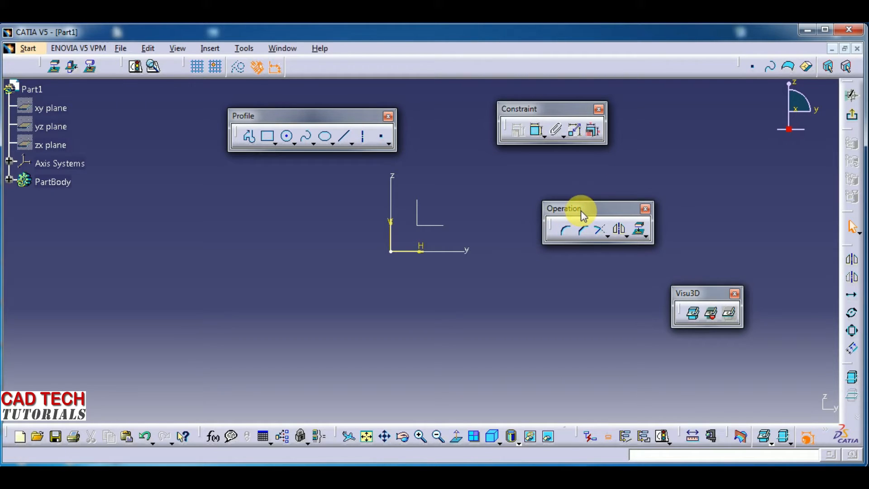
drag(566, 208, 519, 196)
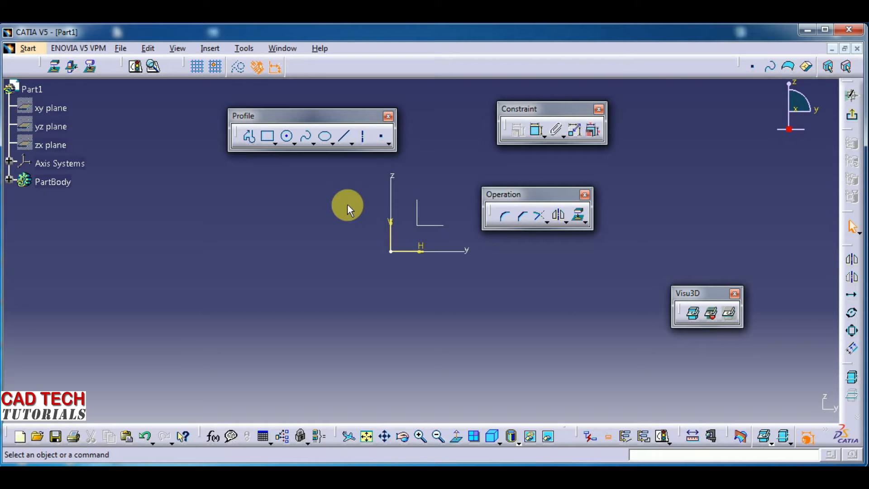
Step: Draw a rectangle about 105 mm wide and 82 mm high to the lower left of the sketch origin
click(267, 135)
click(209, 233)
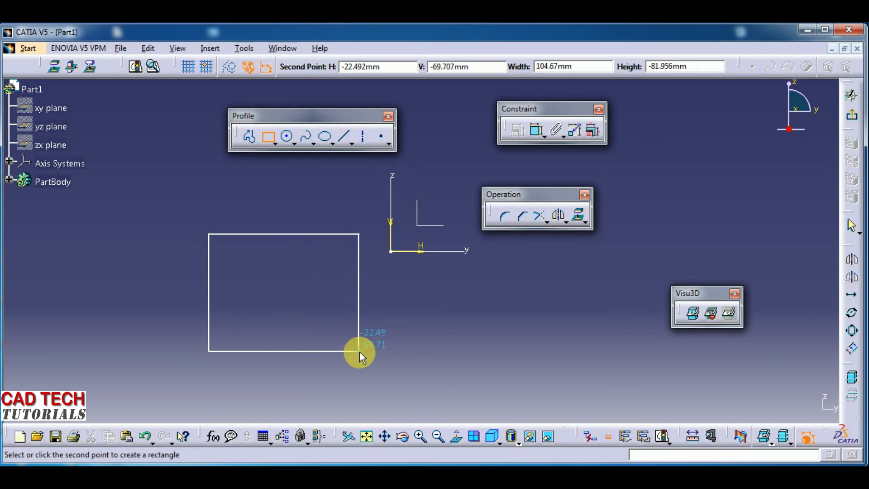
click(359, 351)
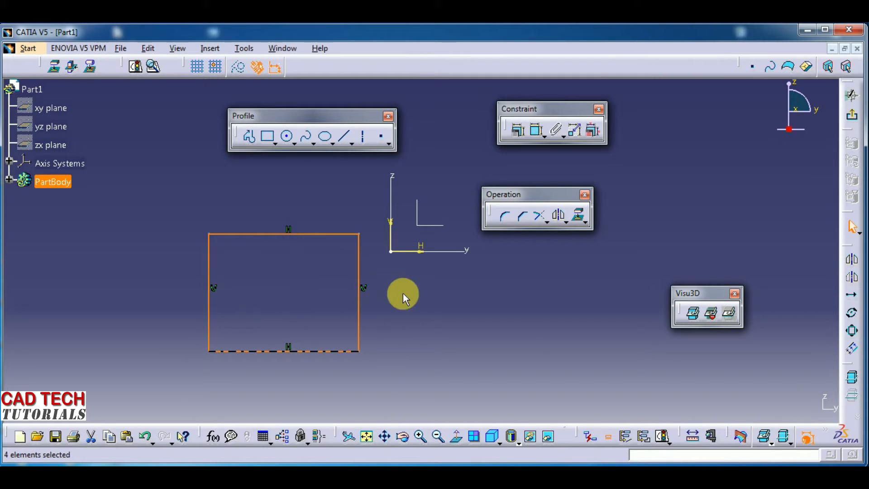
click(402, 293)
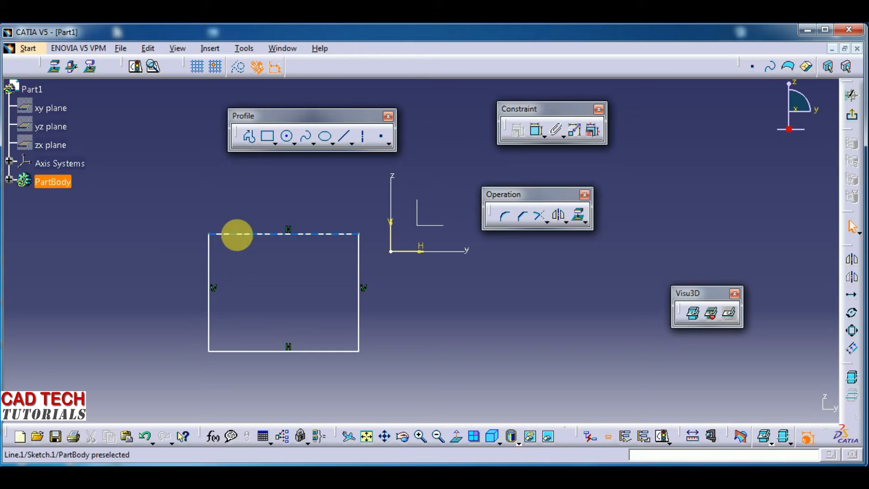
Step: Chamfer the rectangle's upper-left corner at 45 degrees with a length of about 37 mm, and undo it
click(522, 221)
click(223, 234)
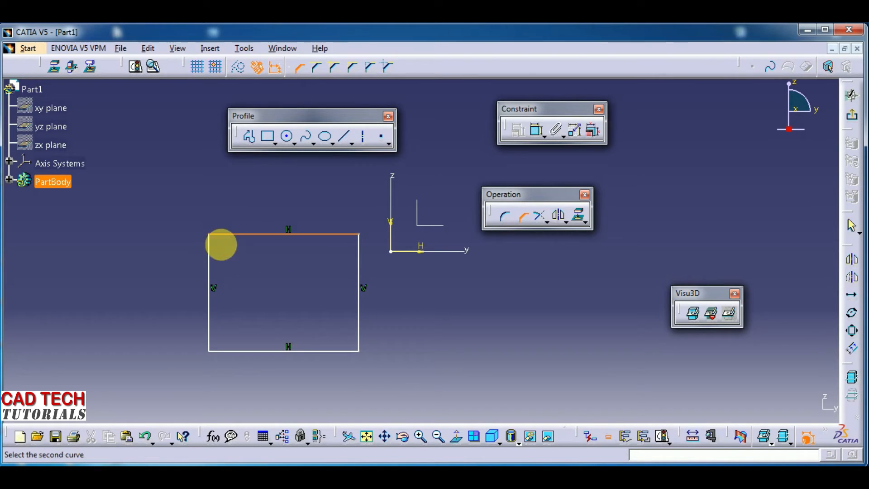
click(210, 265)
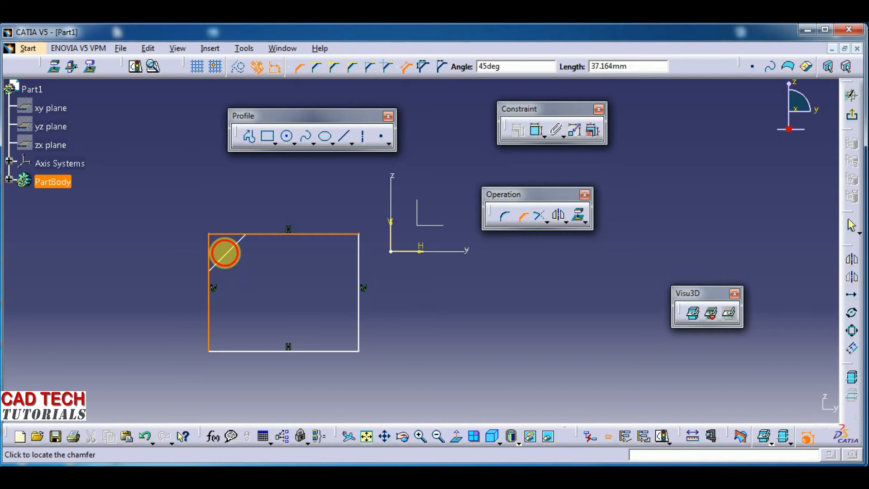
click(225, 252)
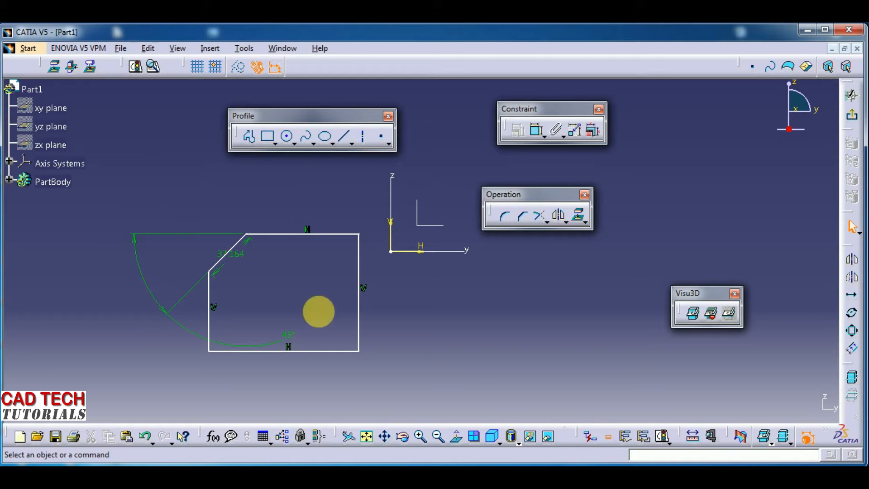
click(145, 436)
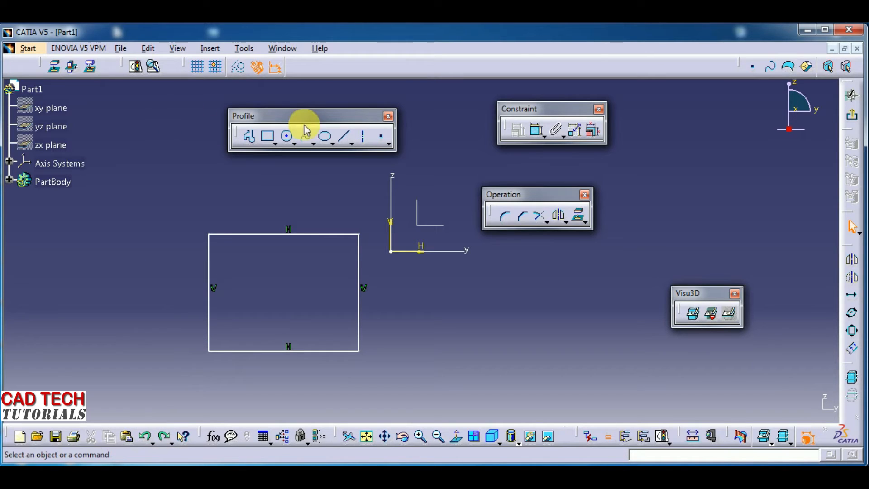
Step: Draw a diagonal line across the rectangle's upper-left corner, from its left edge to its top edge
click(344, 136)
click(208, 263)
click(237, 234)
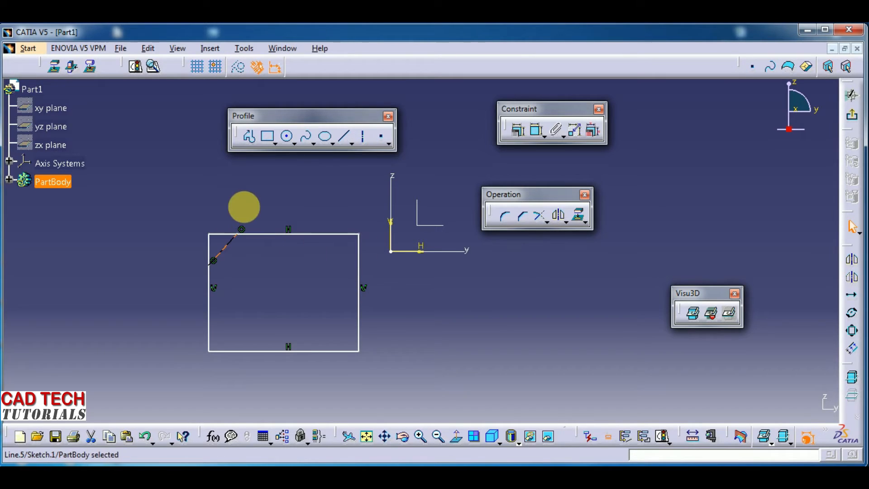
click(242, 205)
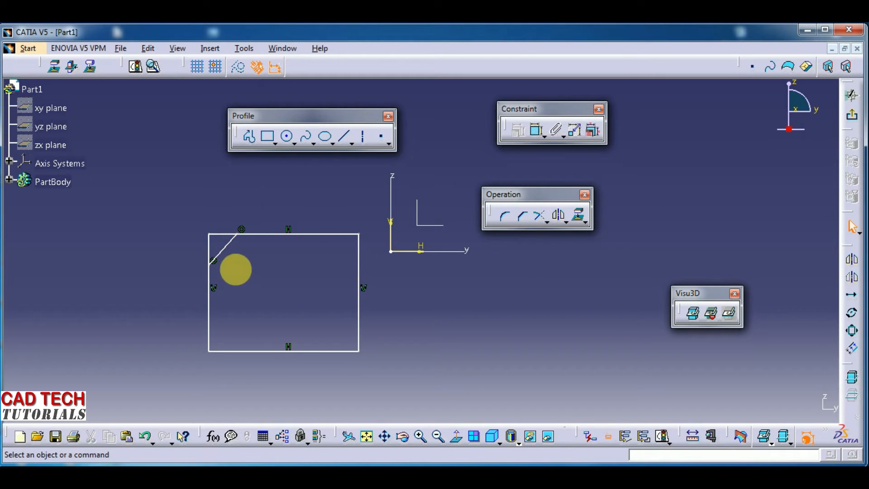
Step: Quick Trim the top and left edge segments that extend past the diagonal line at the upper-left corner
click(547, 222)
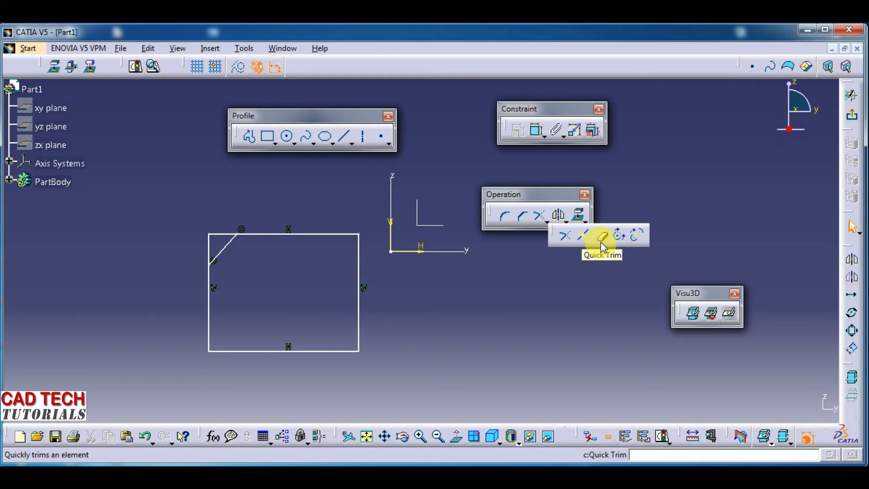
click(602, 236)
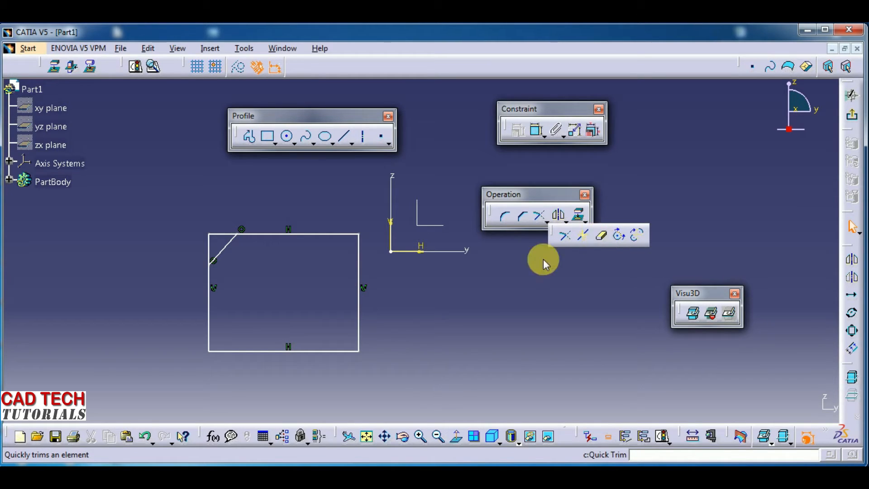
click(219, 234)
click(208, 246)
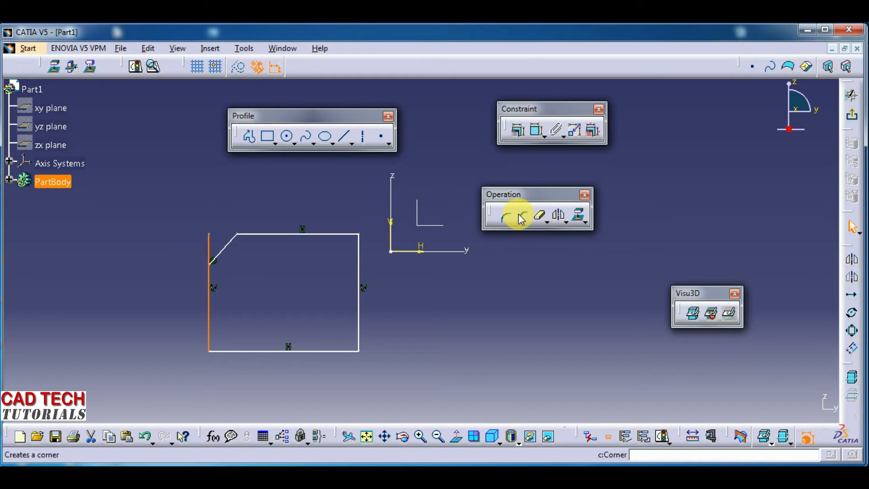
click(539, 216)
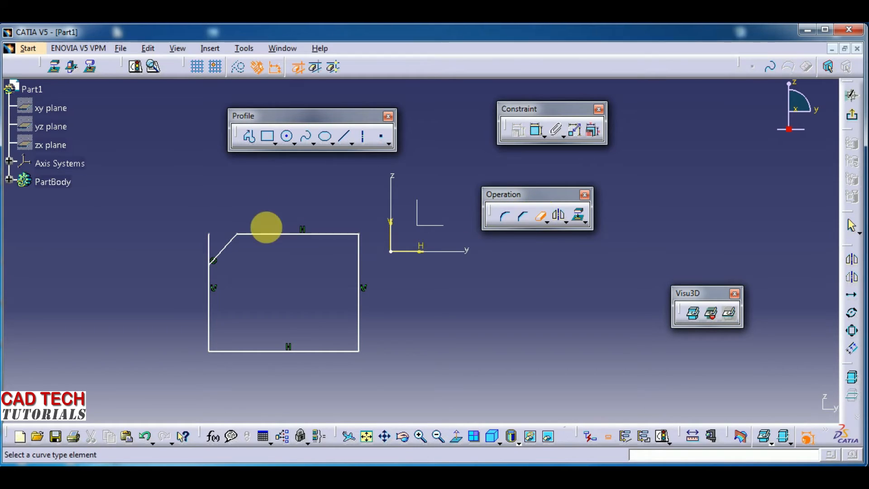
click(209, 245)
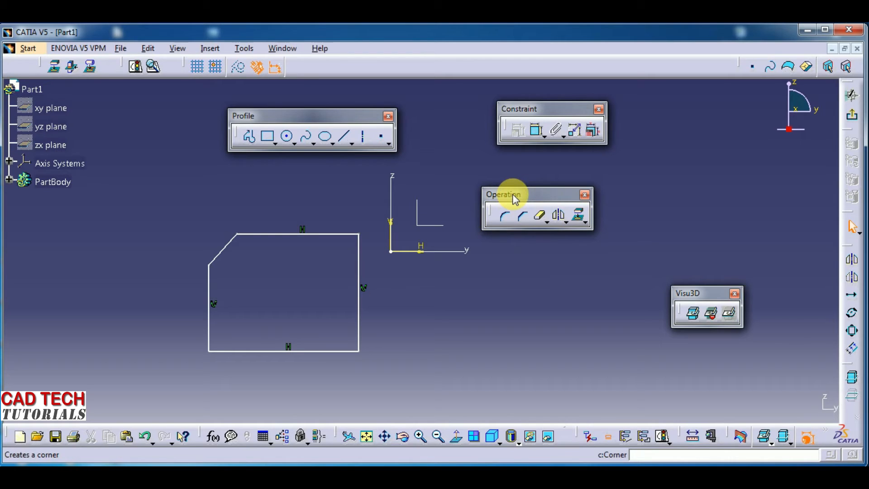
drag(524, 187, 538, 181)
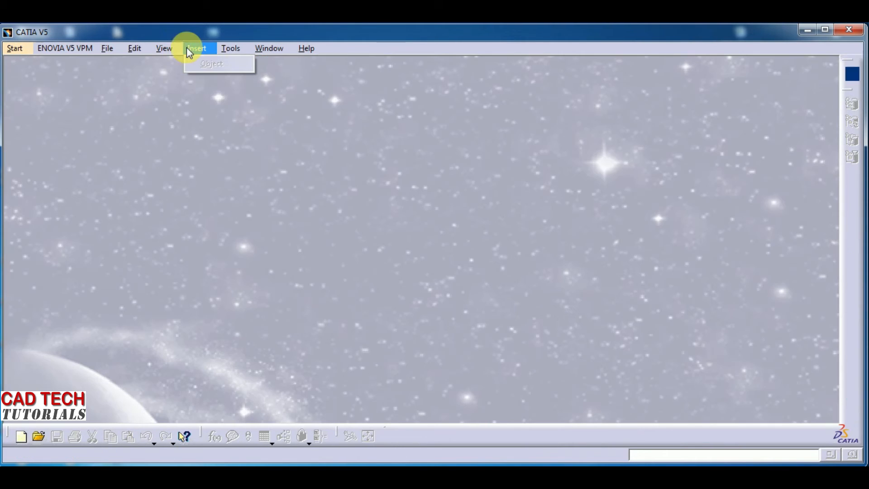
Step: Set the default length unit to Inch (in) in the Parameters and Measure options
click(219, 48)
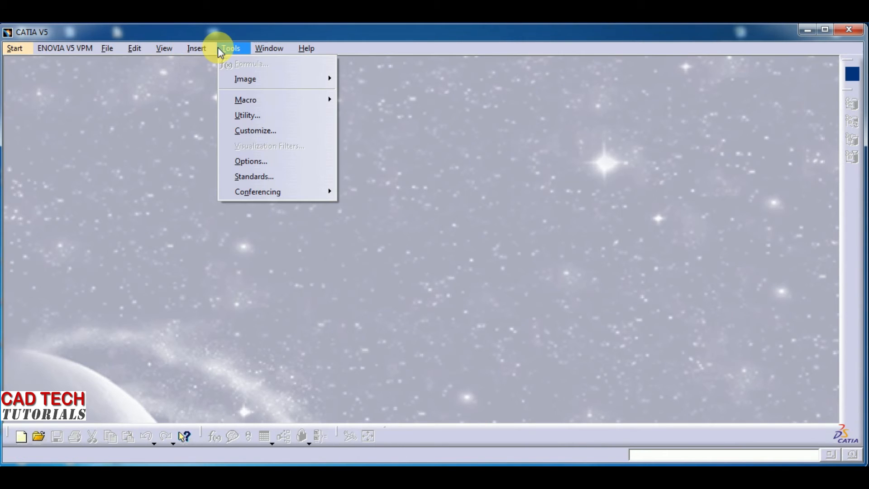
click(247, 161)
drag(259, 163, 284, 80)
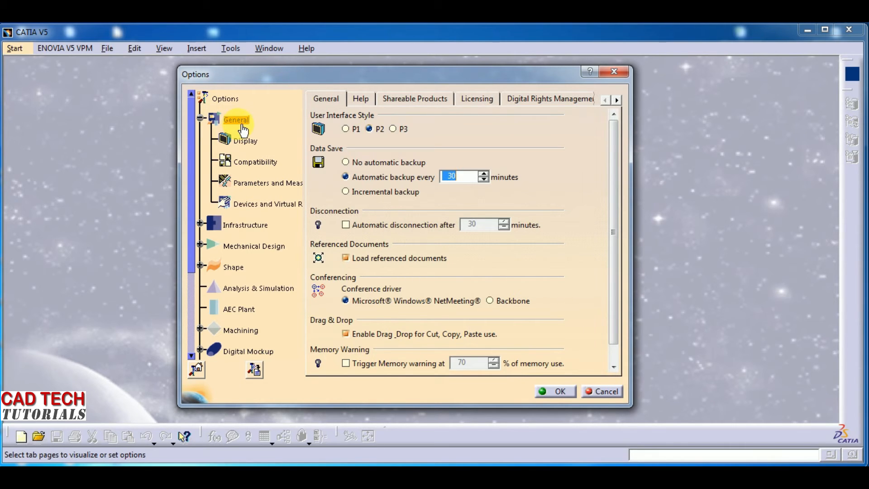
click(258, 187)
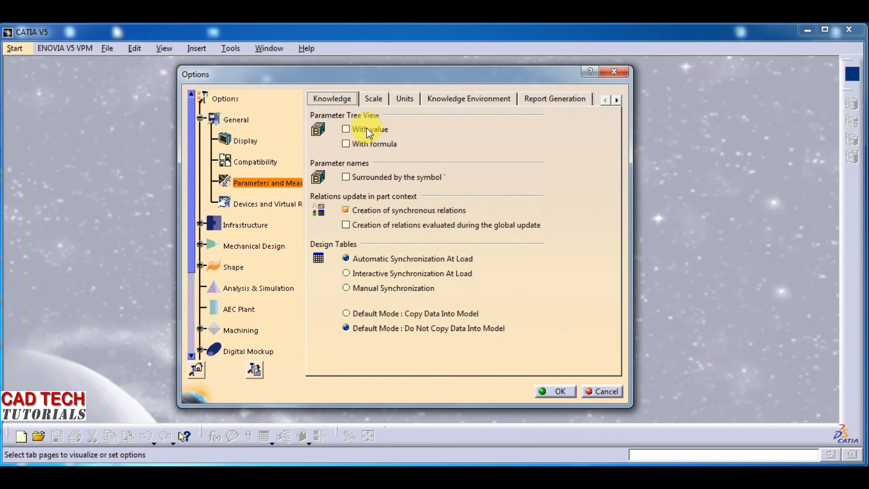
click(404, 101)
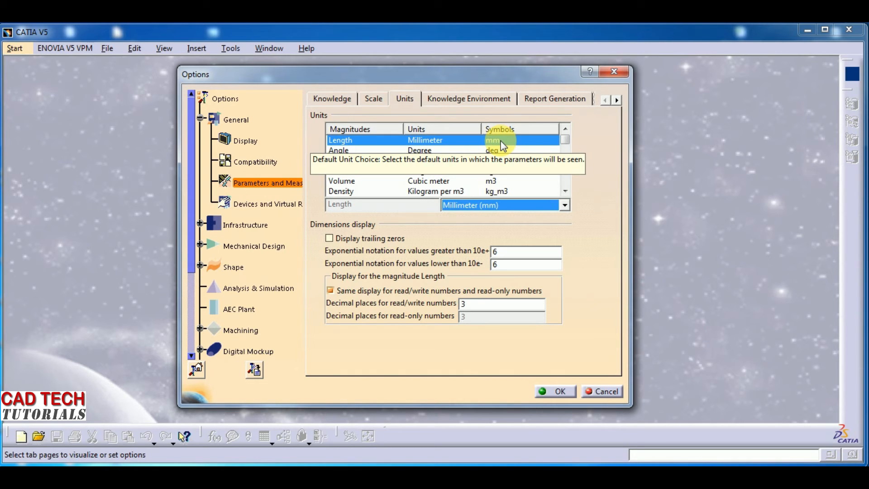
click(542, 207)
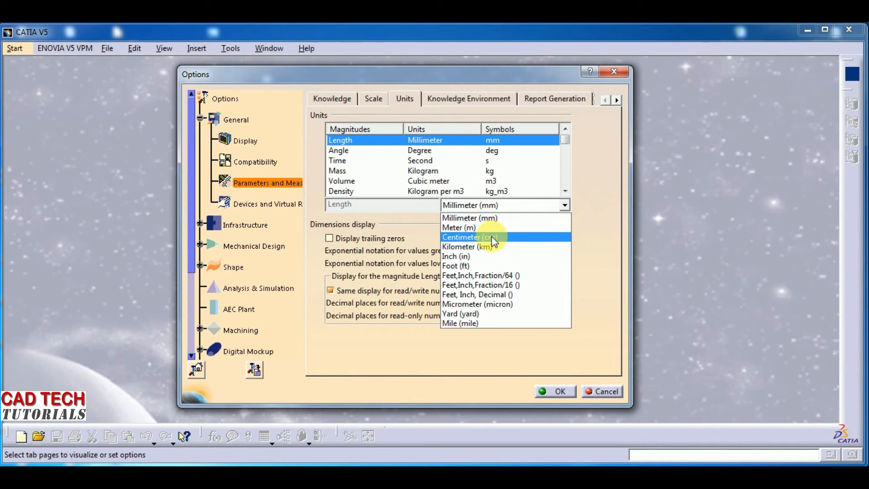
click(487, 256)
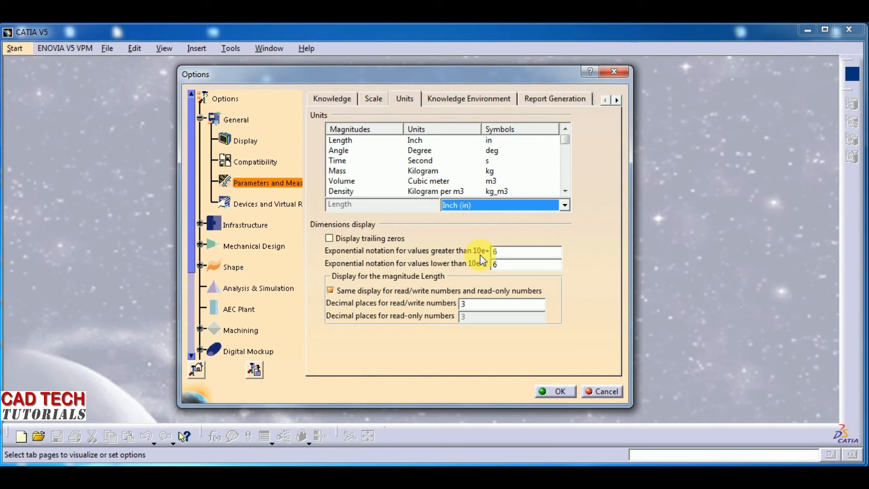
Step: Set the default angle unit to Radian (rad)
click(491, 151)
click(564, 205)
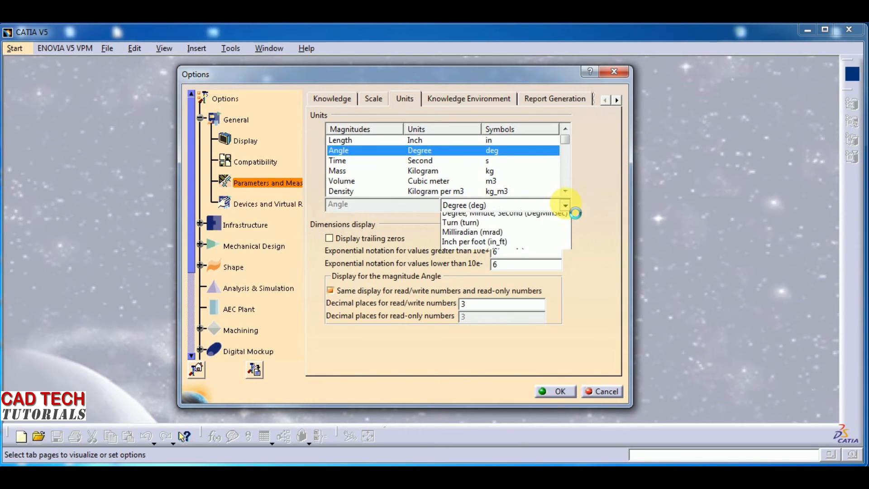
click(500, 228)
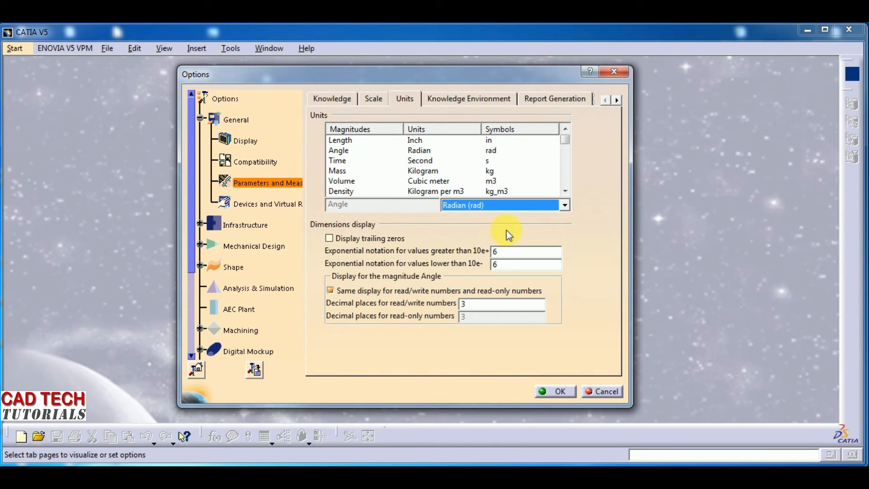